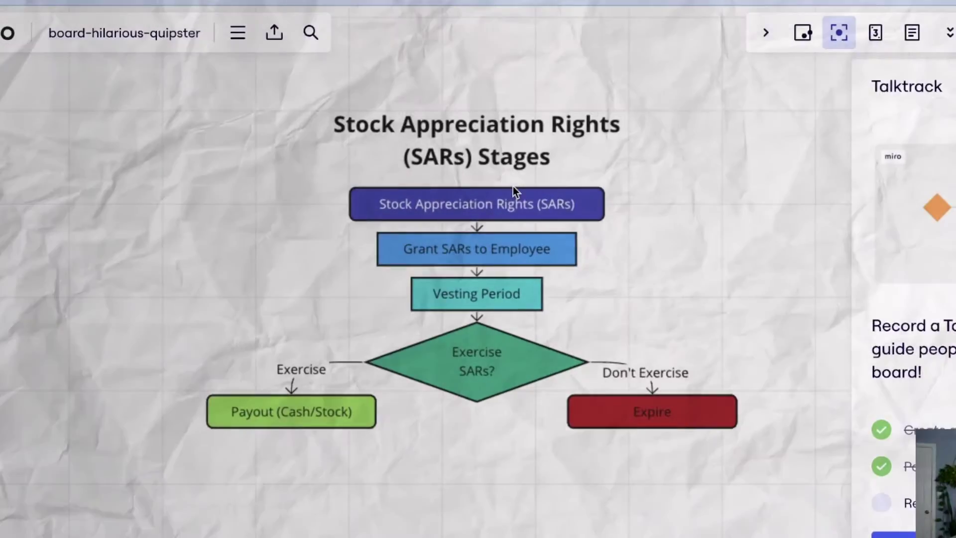
Switch to the Miro board showing the SARs timeline from 2021 to 2027
{"action": "left_click", "coordinate": [647, 14]}
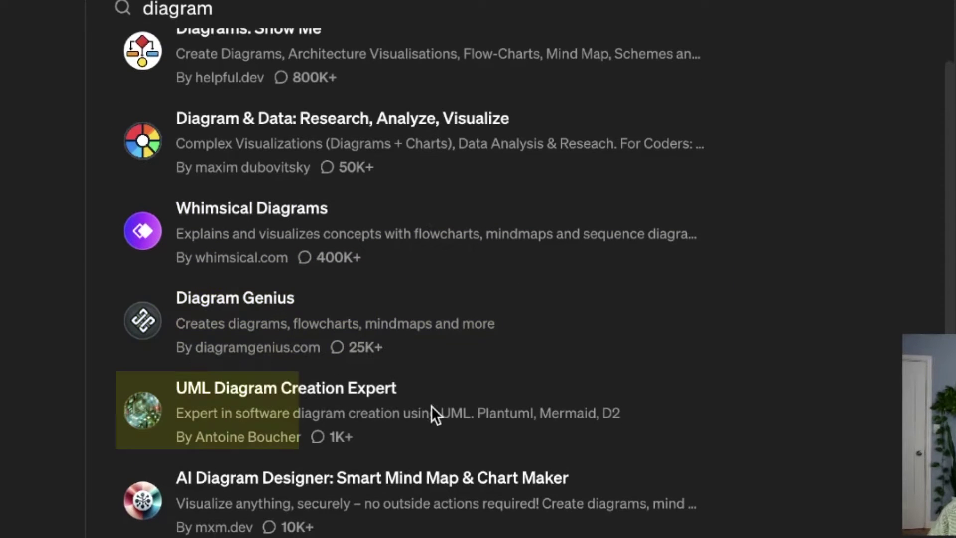
Scroll up through the 'diagram' search results in Explore GPTs
{"action": "scroll", "coordinate": [308, 175], "scroll_direction": "up", "scroll_amount": 2}
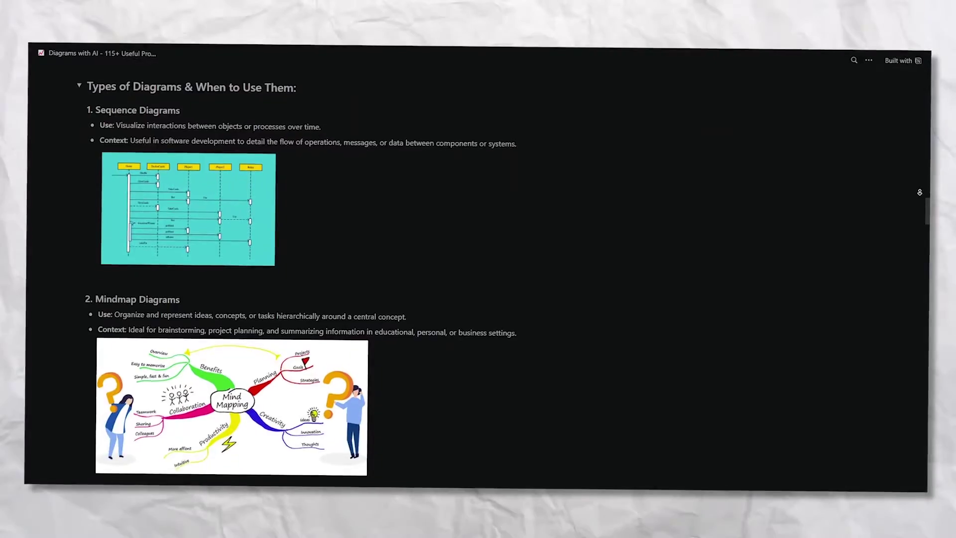
{"action": "scroll", "coordinate": [468, 264], "scroll_direction": "down", "scroll_amount": 4}
{"action": "scroll", "coordinate": [468, 264], "scroll_direction": "down", "scroll_amount": 3}
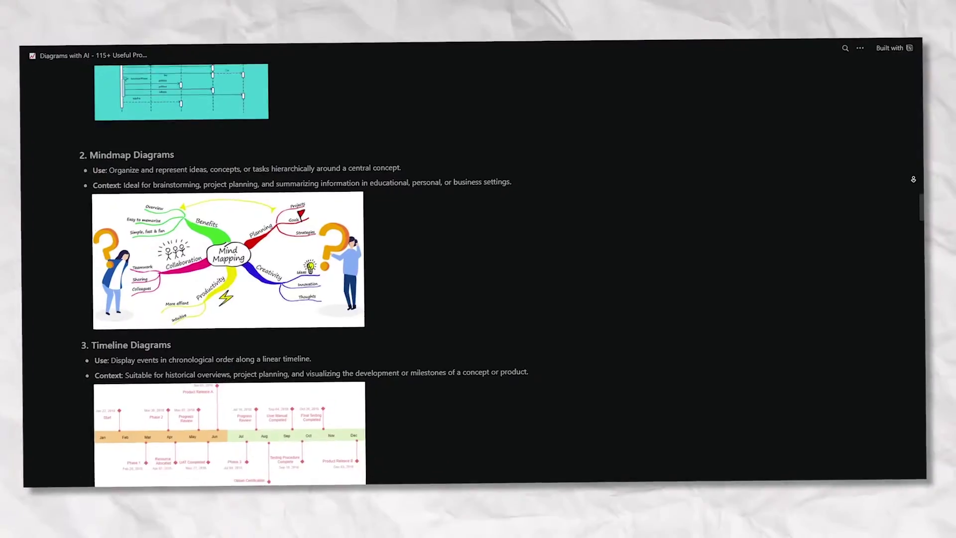
{"action": "scroll", "coordinate": [476, 259], "scroll_direction": "down", "scroll_amount": 5}
{"action": "scroll", "coordinate": [321, 478], "scroll_direction": "down", "scroll_amount": 4}
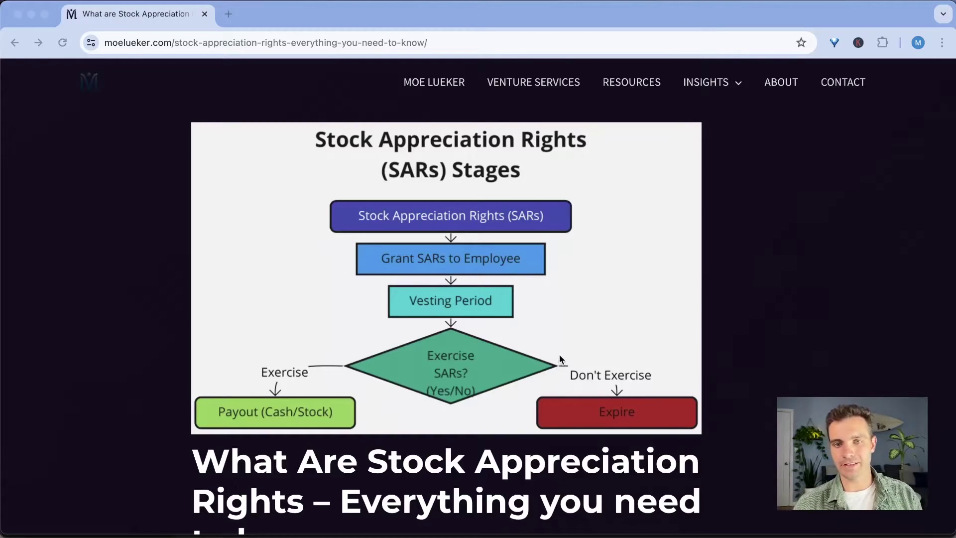
{"action": "scroll", "coordinate": [538, 379], "scroll_direction": "down", "scroll_amount": 1}
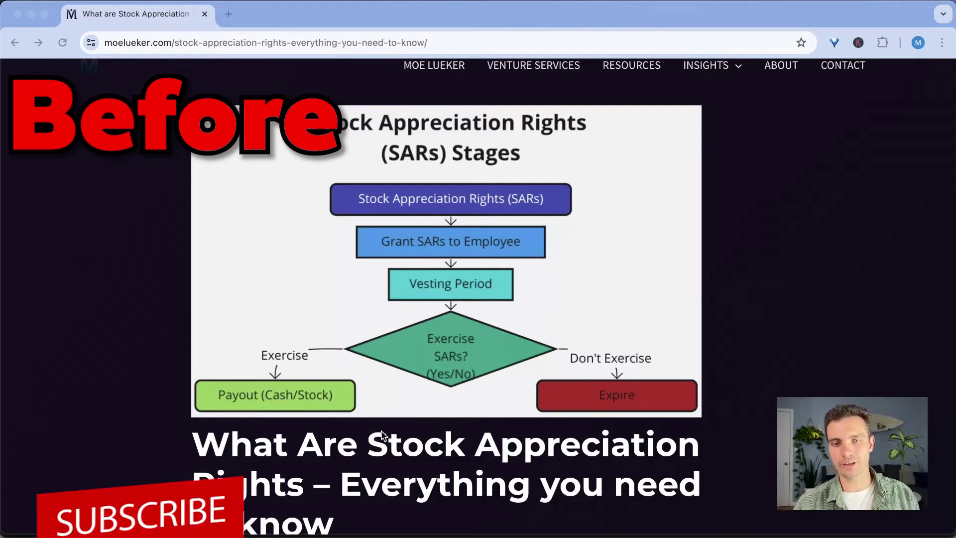
{"action": "scroll", "coordinate": [390, 419], "scroll_direction": "down", "scroll_amount": 20}
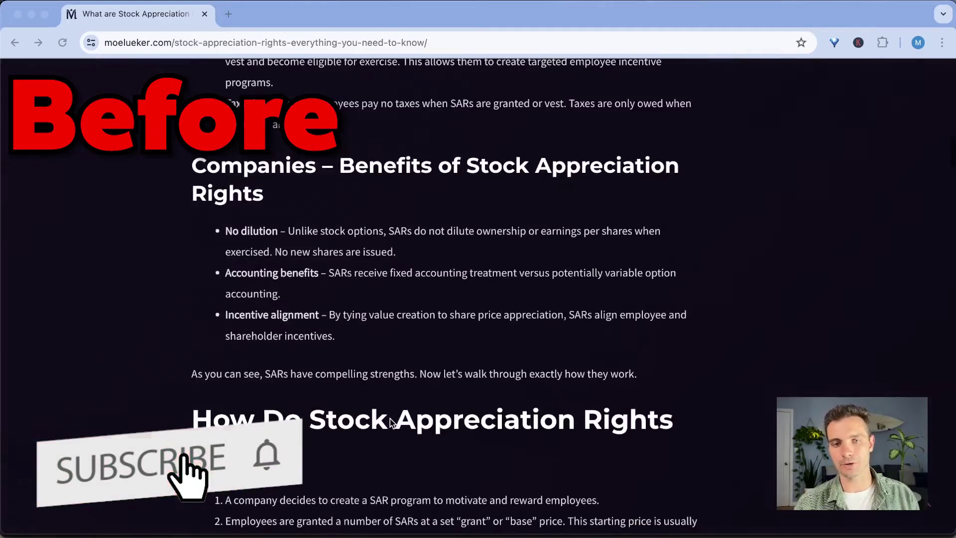
{"action": "scroll", "coordinate": [390, 418], "scroll_direction": "down", "scroll_amount": 15}
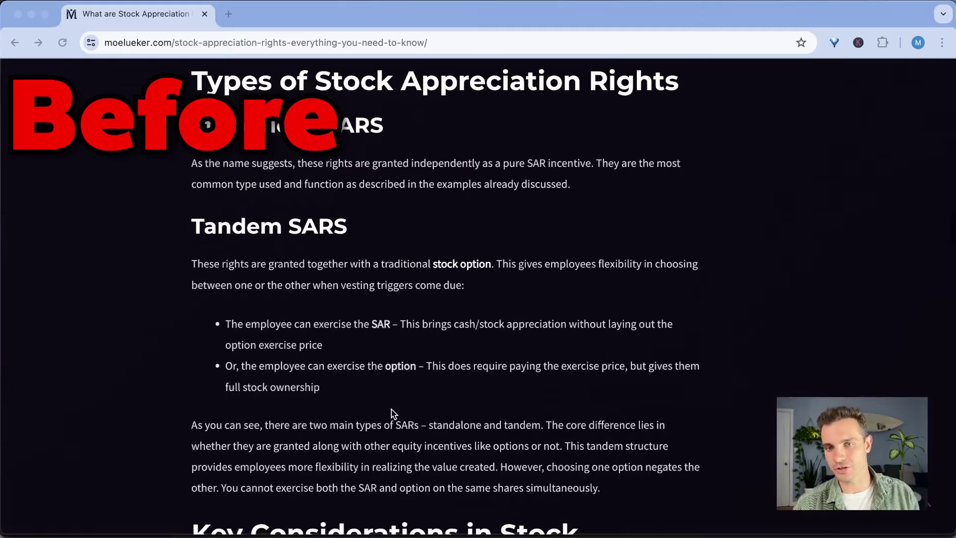
{"action": "scroll", "coordinate": [391, 409], "scroll_direction": "down", "scroll_amount": 12}
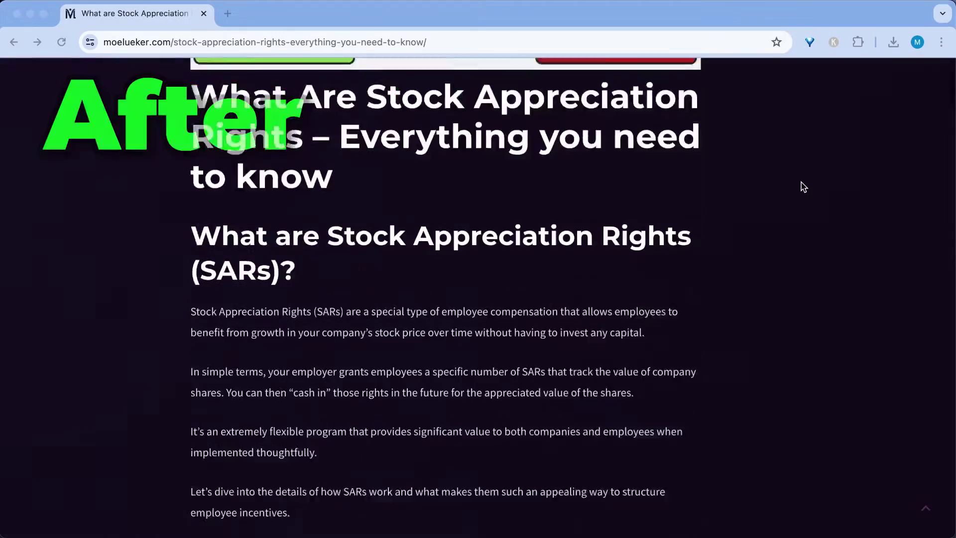
{"action": "scroll", "coordinate": [802, 186], "scroll_direction": "down", "scroll_amount": 15}
{"action": "scroll", "coordinate": [802, 187], "scroll_direction": "down", "scroll_amount": 15}
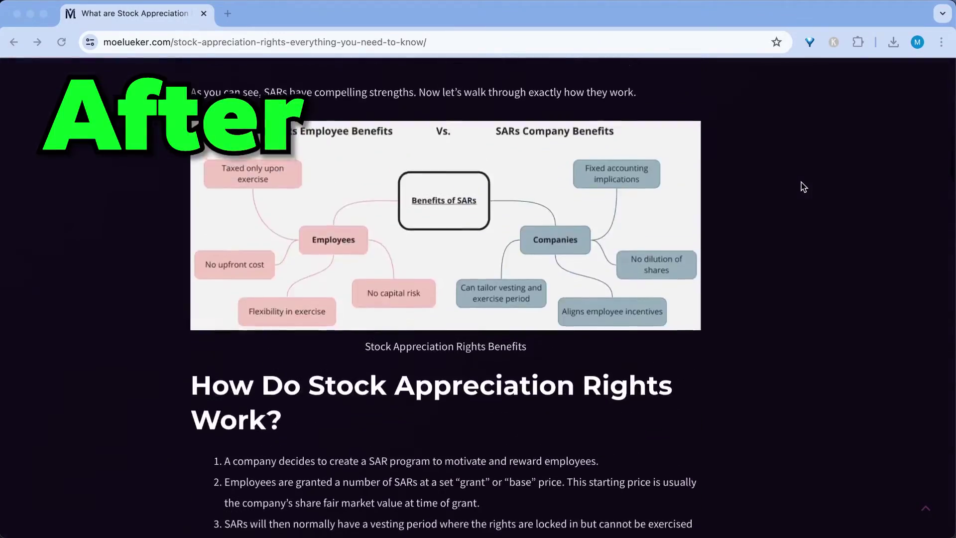
{"action": "scroll", "coordinate": [802, 186], "scroll_direction": "down", "scroll_amount": 8}
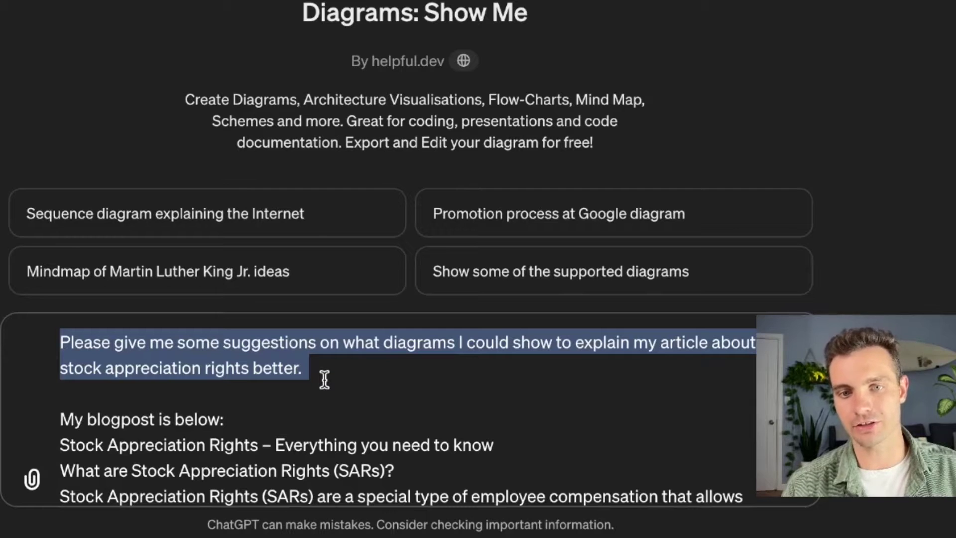
Clear the marked lines from the pasted prompt and review the SARs blog post text
{"action": "left_click", "coordinate": [134, 419]}
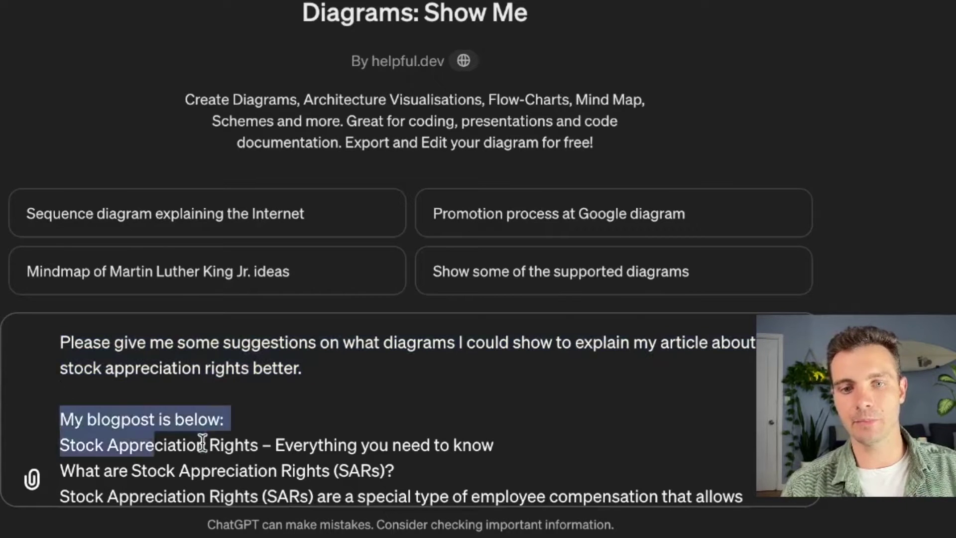
{"action": "scroll", "coordinate": [274, 418], "scroll_direction": "down", "scroll_amount": 10}
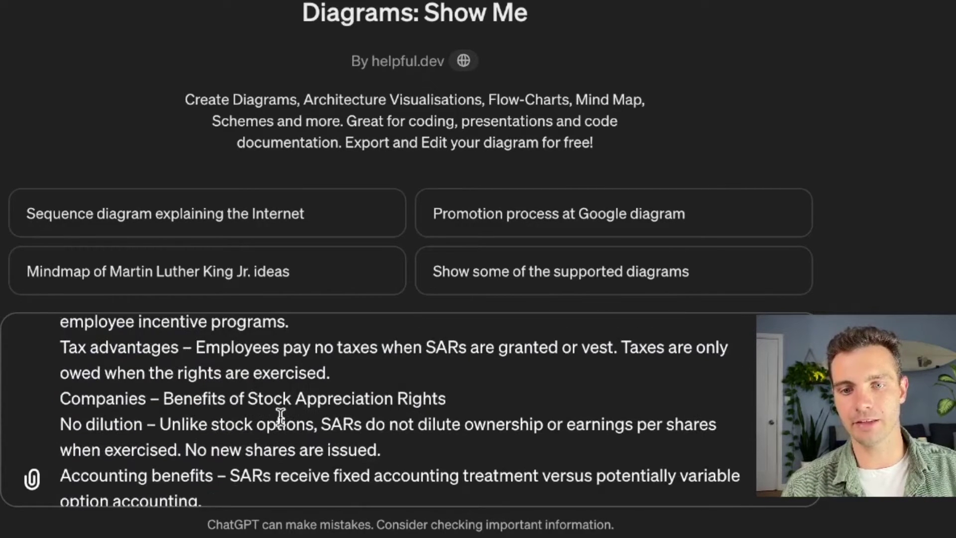
{"action": "scroll", "coordinate": [281, 414], "scroll_direction": "up", "scroll_amount": 10}
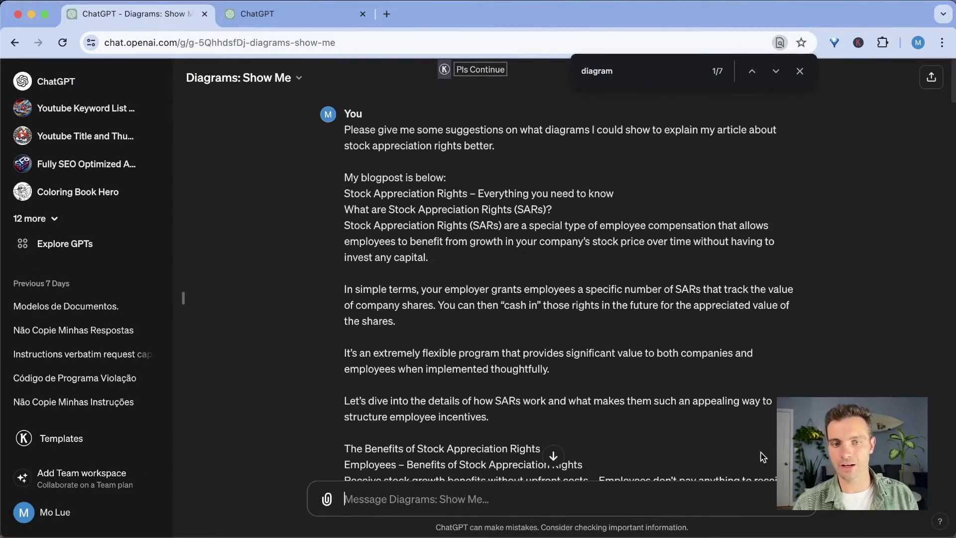
{"action": "scroll", "coordinate": [684, 255], "scroll_direction": "down", "scroll_amount": 20}
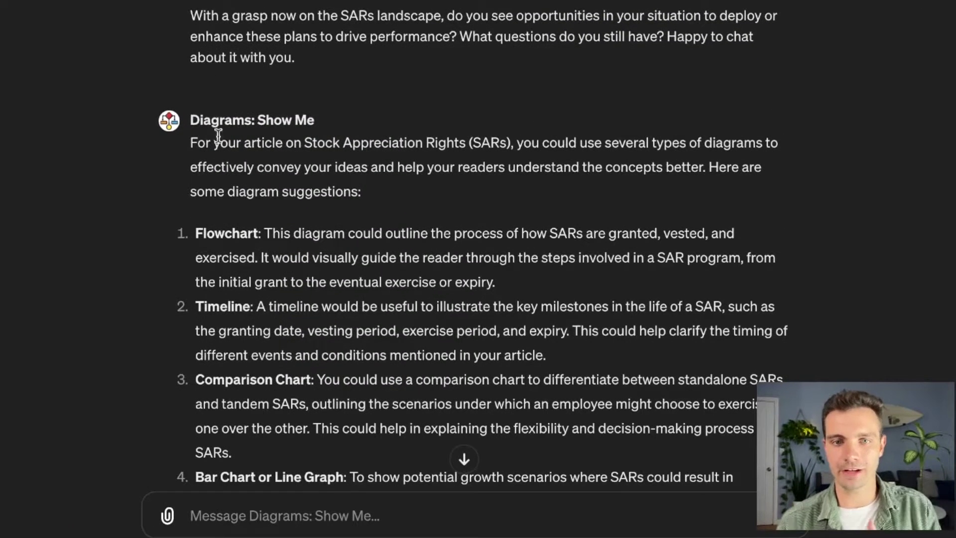
{"action": "left_click_drag", "start_coordinate": [191, 224], "coordinate": [276, 235]}
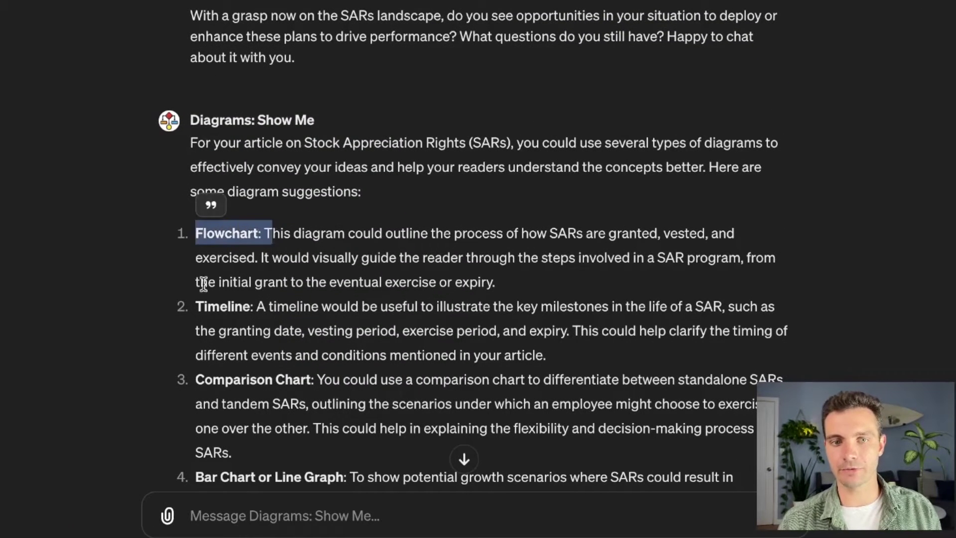
{"action": "left_click_drag", "start_coordinate": [191, 381], "coordinate": [350, 396]}
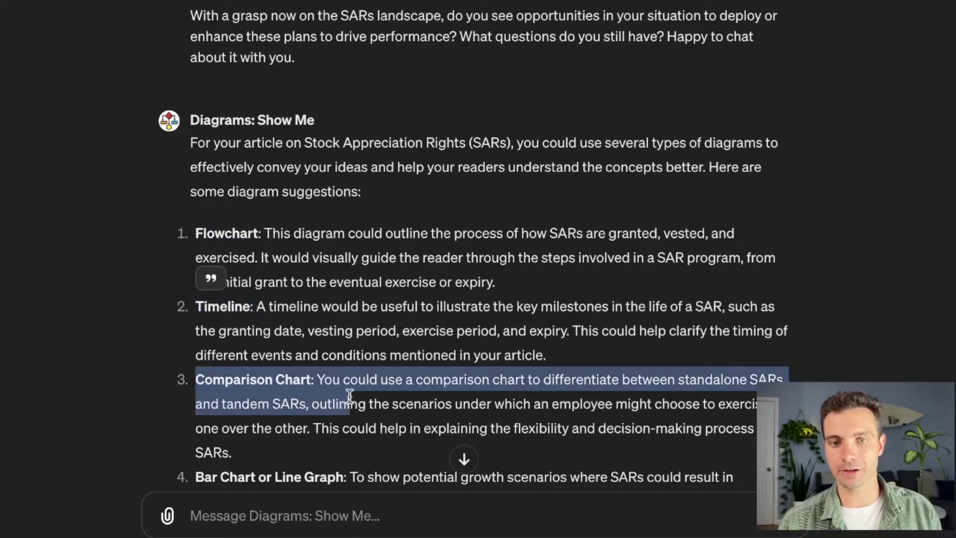
{"action": "scroll", "coordinate": [210, 443], "scroll_direction": "down", "scroll_amount": 5}
{"action": "left_click_drag", "start_coordinate": [201, 249], "coordinate": [334, 230]}
{"action": "left_click_drag", "start_coordinate": [196, 290], "coordinate": [282, 304]}
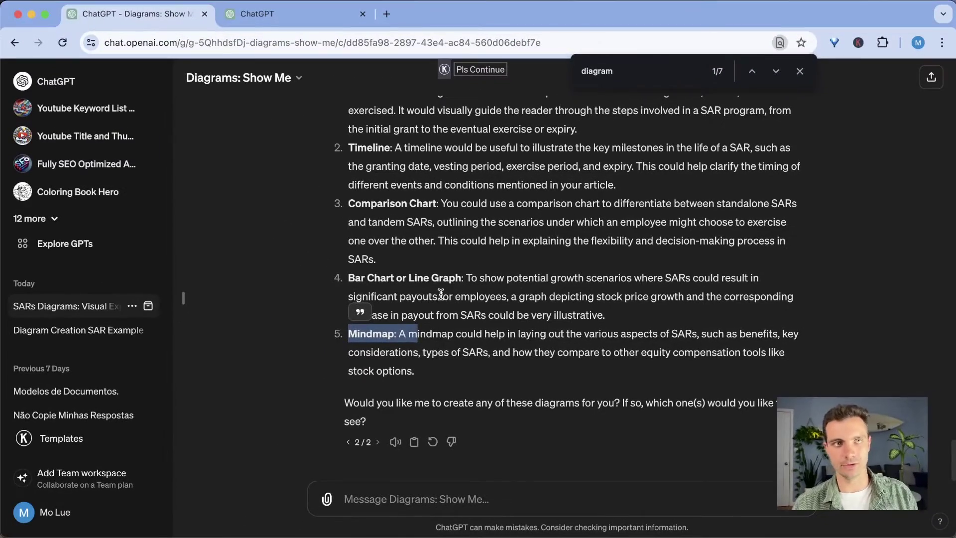
{"action": "scroll", "coordinate": [442, 296], "scroll_direction": "up", "scroll_amount": 10}
{"action": "scroll", "coordinate": [442, 298], "scroll_direction": "down", "scroll_amount": 10}
{"action": "scroll", "coordinate": [402, 208], "scroll_direction": "up", "scroll_amount": 5}
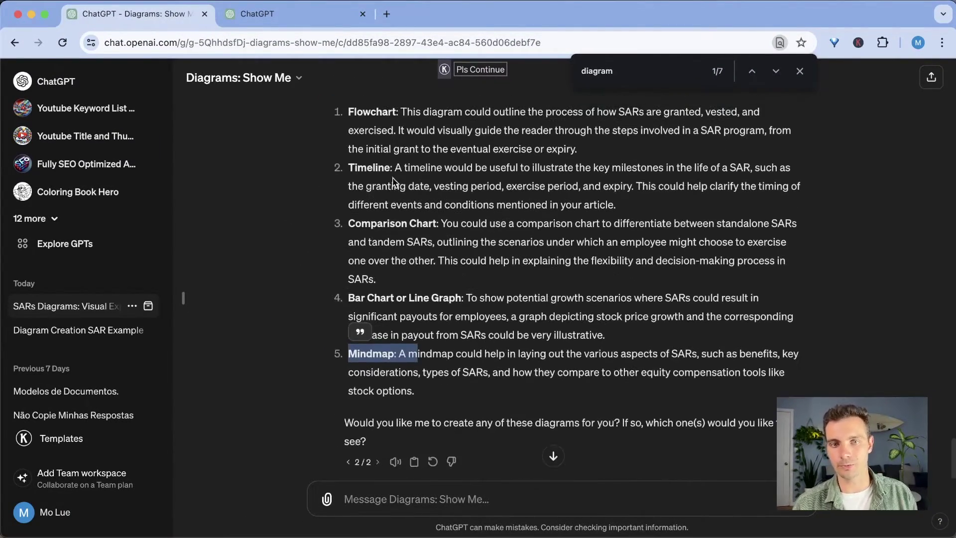
{"action": "left_click", "coordinate": [477, 496]}
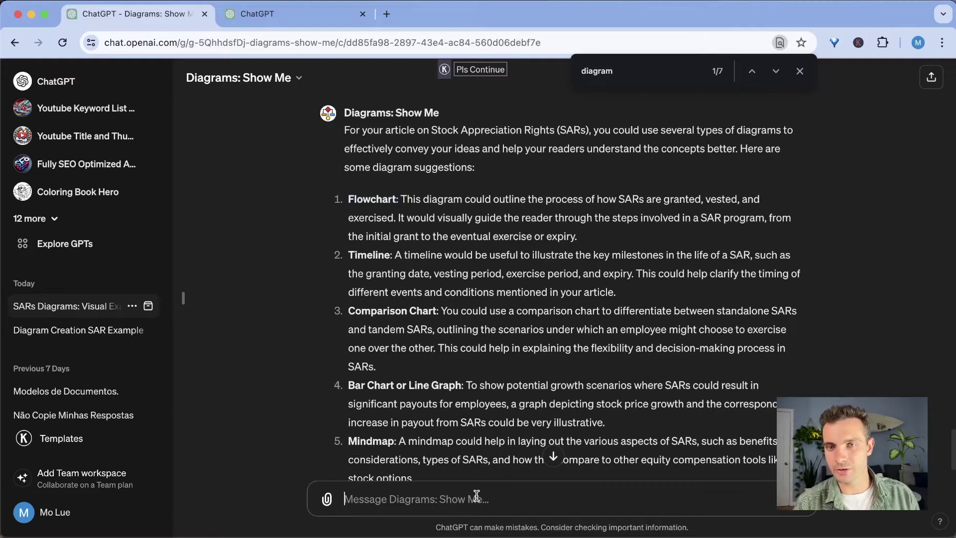
Request a flowchart based on the information provided above, then scroll to the SARs flowchart reply
{"action": "type", "text": "Give me a  flowchart diagram based on the information i provided you above."}
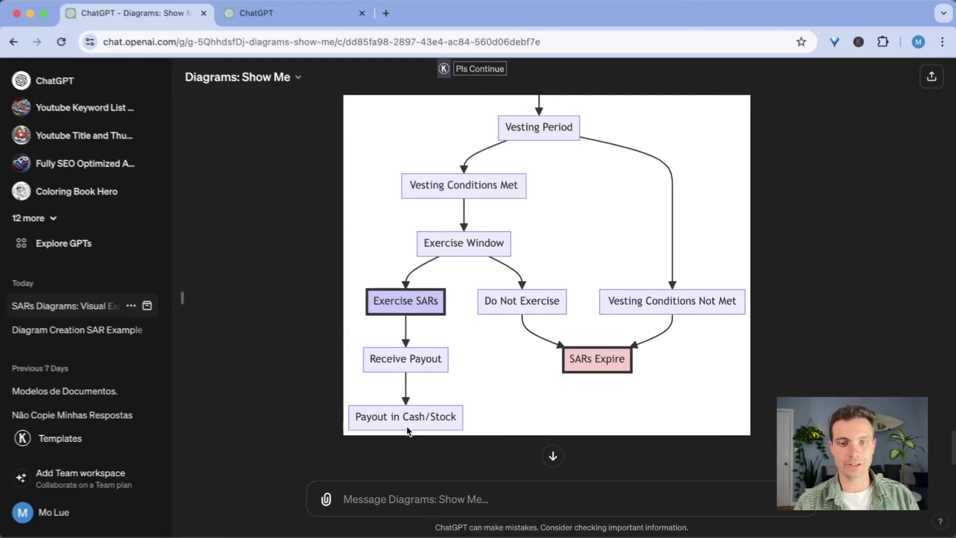
{"action": "scroll", "coordinate": [504, 408], "scroll_direction": "up", "scroll_amount": 3}
{"action": "scroll", "coordinate": [506, 411], "scroll_direction": "down", "scroll_amount": 5}
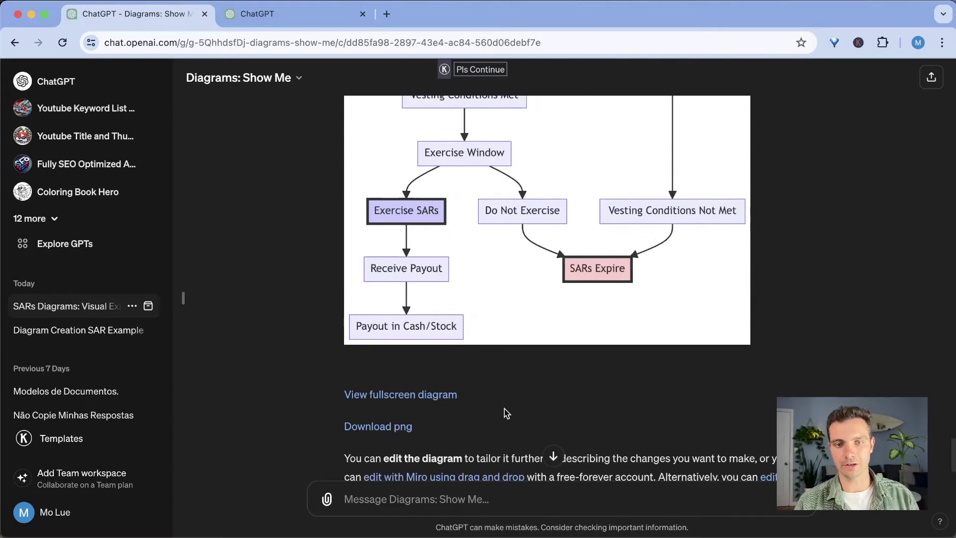
{"action": "scroll", "coordinate": [506, 414], "scroll_direction": "down", "scroll_amount": 2}
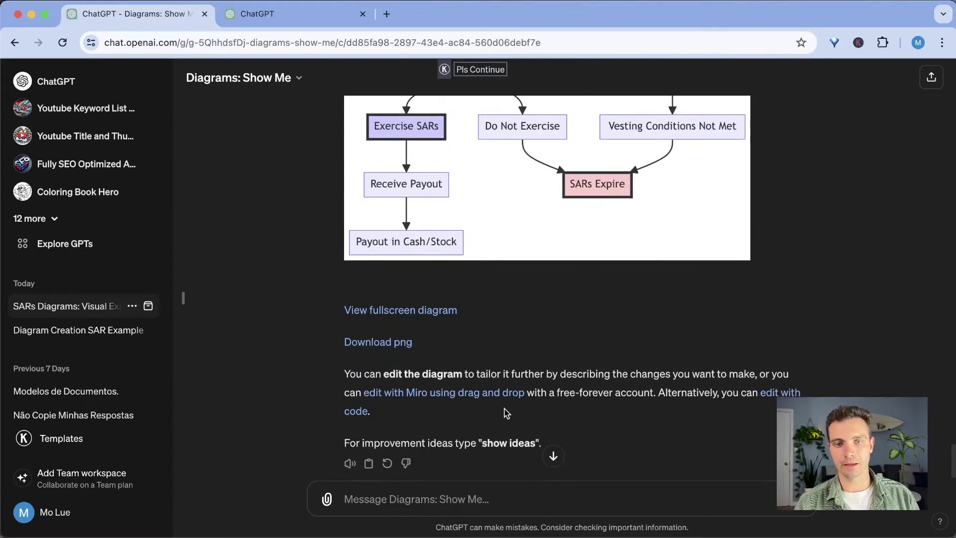
View the SARs flowchart full-size, then send it to a new Miro board for editing
{"action": "left_click", "coordinate": [414, 311]}
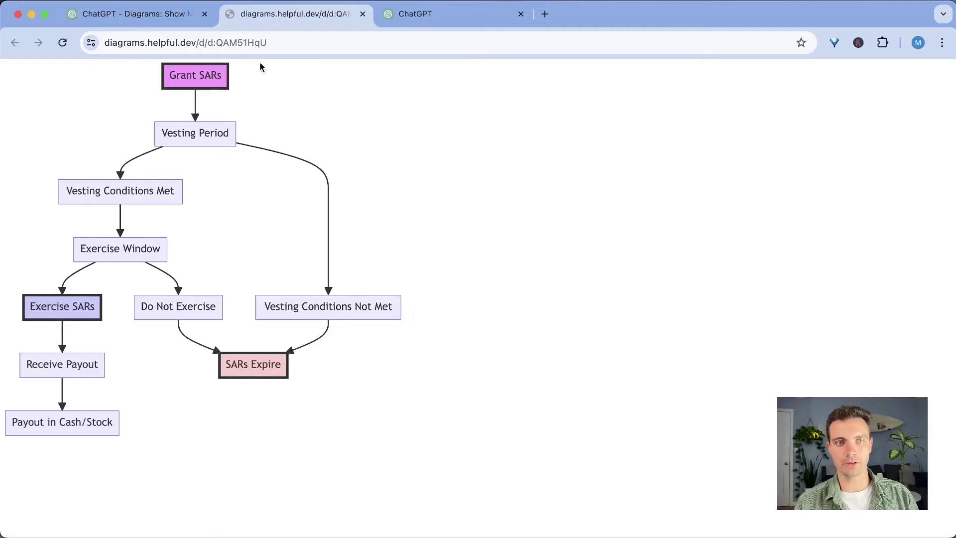
{"action": "left_click", "coordinate": [165, 14]}
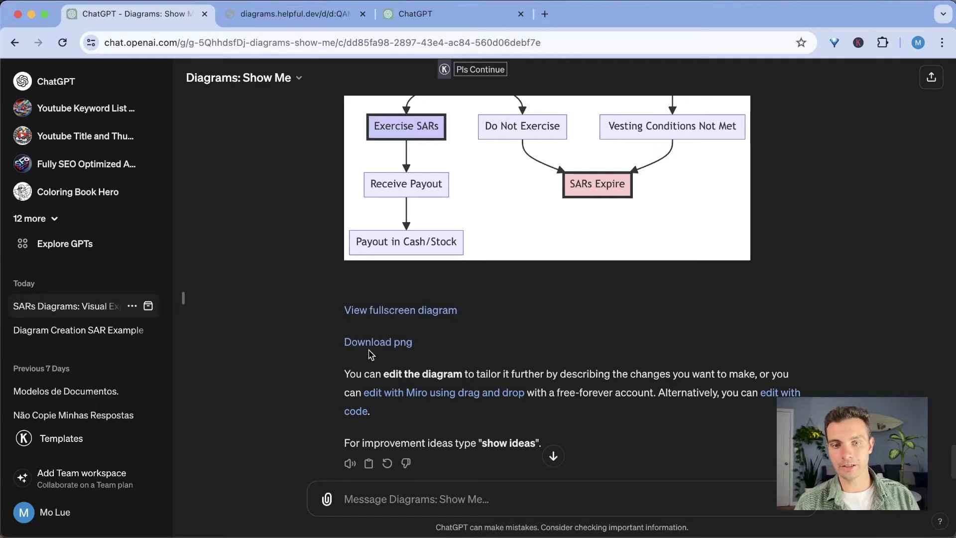
{"action": "left_click", "coordinate": [400, 395]}
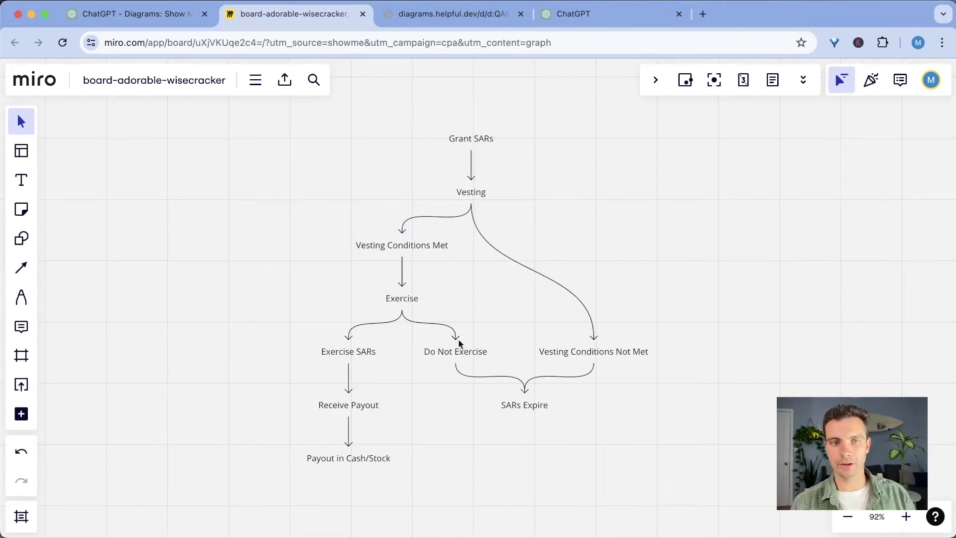
Back on the Miro flowchart board, make the Grant SARs label bold
{"action": "left_click", "coordinate": [189, 14]}
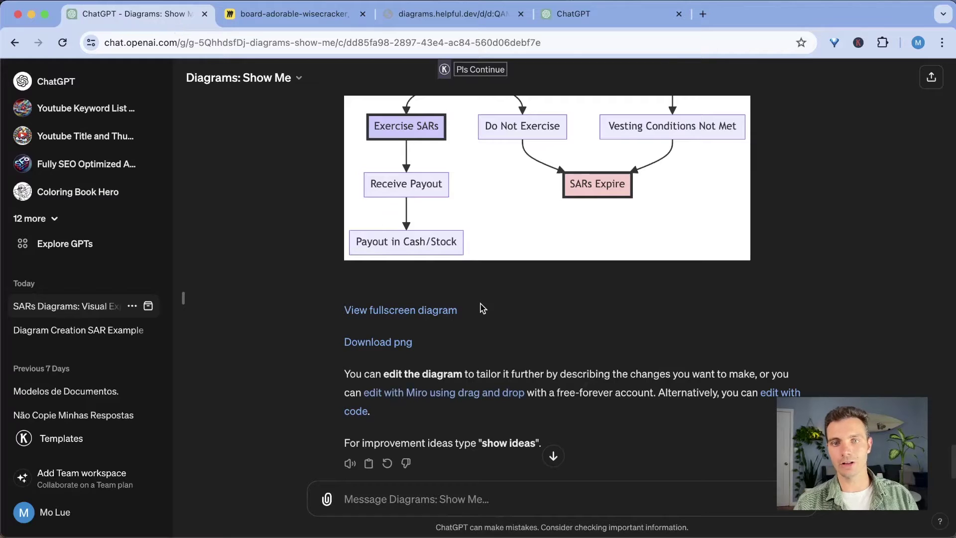
{"action": "key", "text": "ctrl+Tab"}
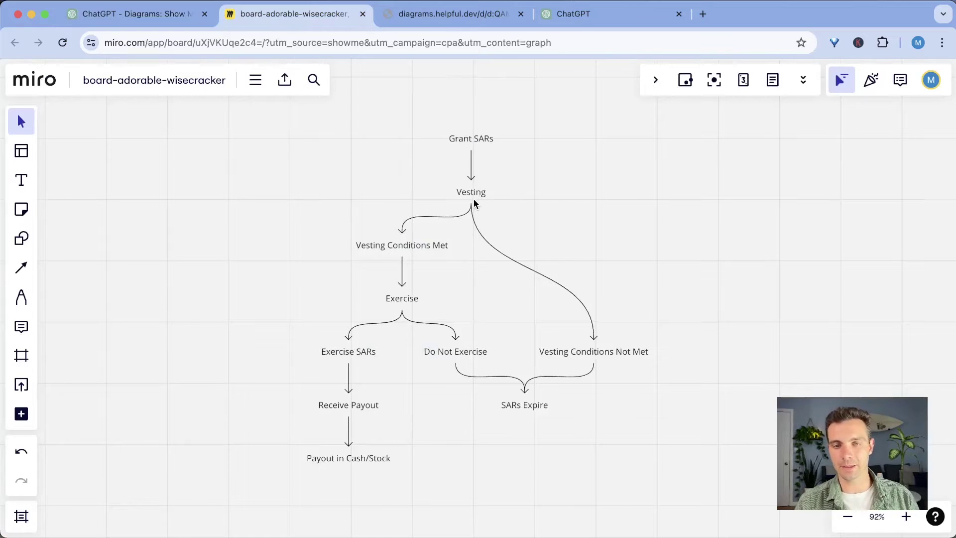
{"action": "left_click", "coordinate": [471, 149]}
{"action": "left_click", "coordinate": [469, 140]}
{"action": "key", "text": "super+b"}
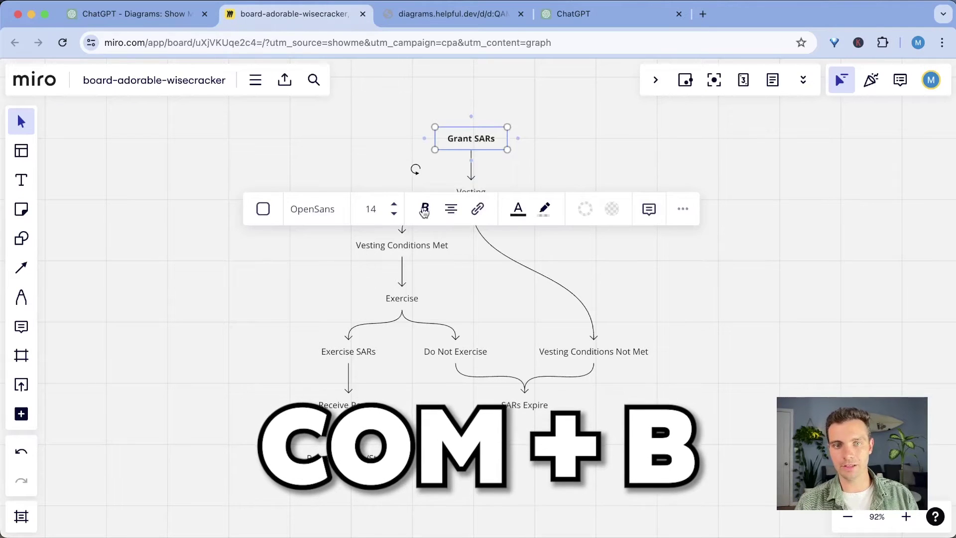
Highlight Grant SARs in light green, then select the Vesting label to italicise it
{"action": "left_click", "coordinate": [534, 219]}
{"action": "left_click", "coordinate": [530, 243]}
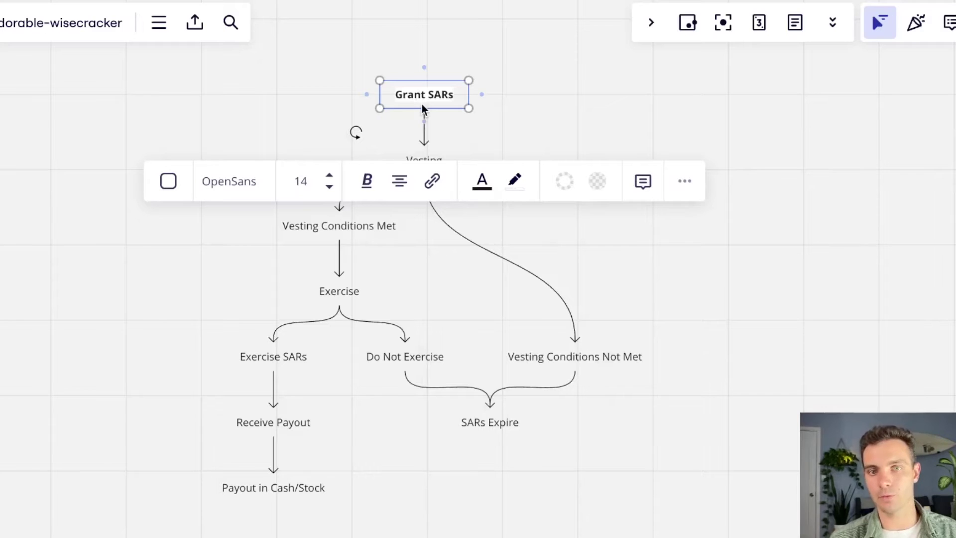
{"action": "left_click", "coordinate": [515, 180]}
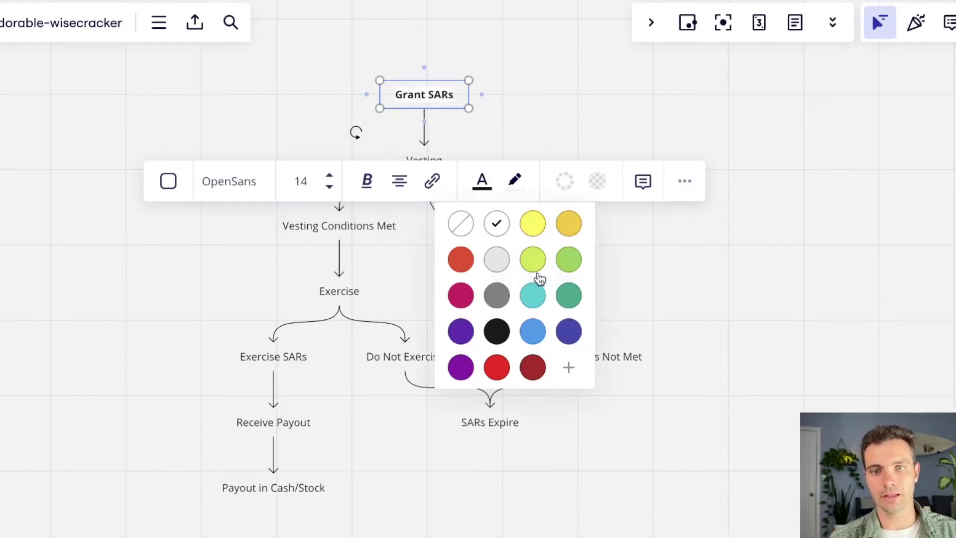
{"action": "left_click", "coordinate": [528, 265]}
{"action": "left_click", "coordinate": [526, 268]}
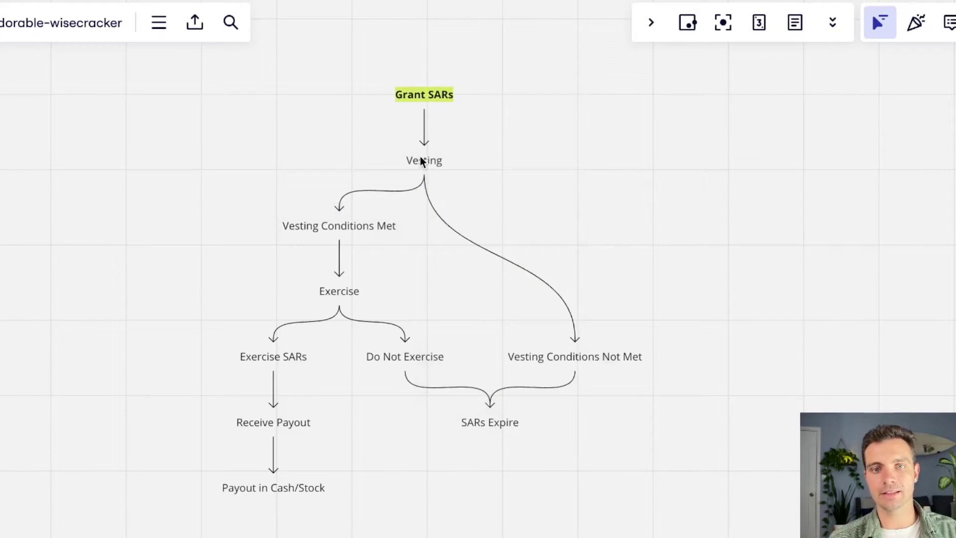
{"action": "left_click", "coordinate": [421, 160]}
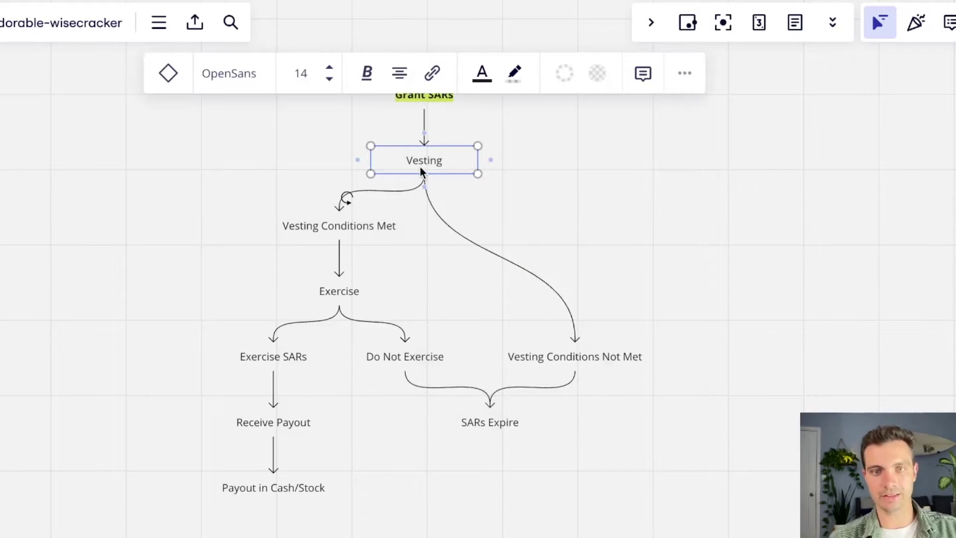
{"action": "left_click", "coordinate": [367, 232]}
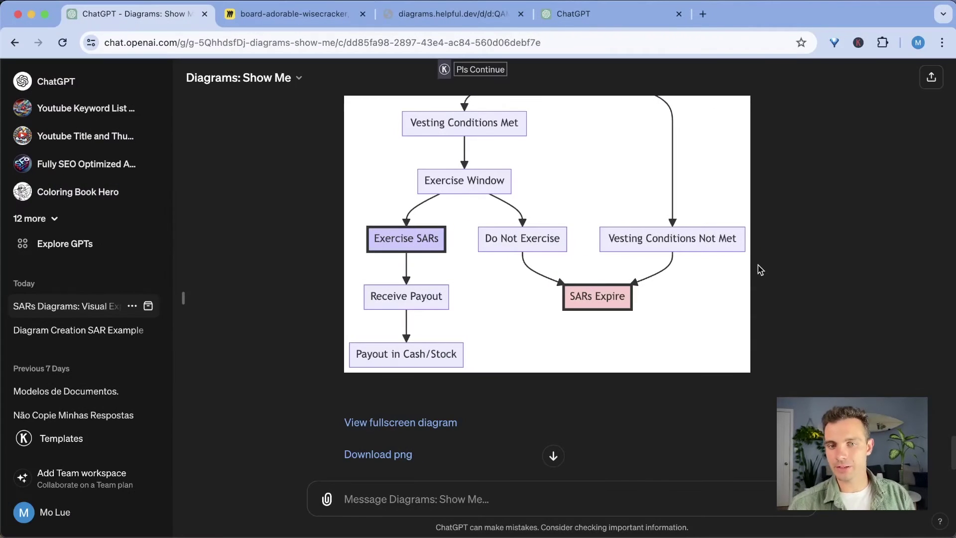
Scroll to the Timeline suggestion and select its text
{"action": "scroll", "coordinate": [530, 226], "scroll_direction": "down", "scroll_amount": 1}
{"action": "scroll", "coordinate": [502, 284], "scroll_direction": "up", "scroll_amount": 10}
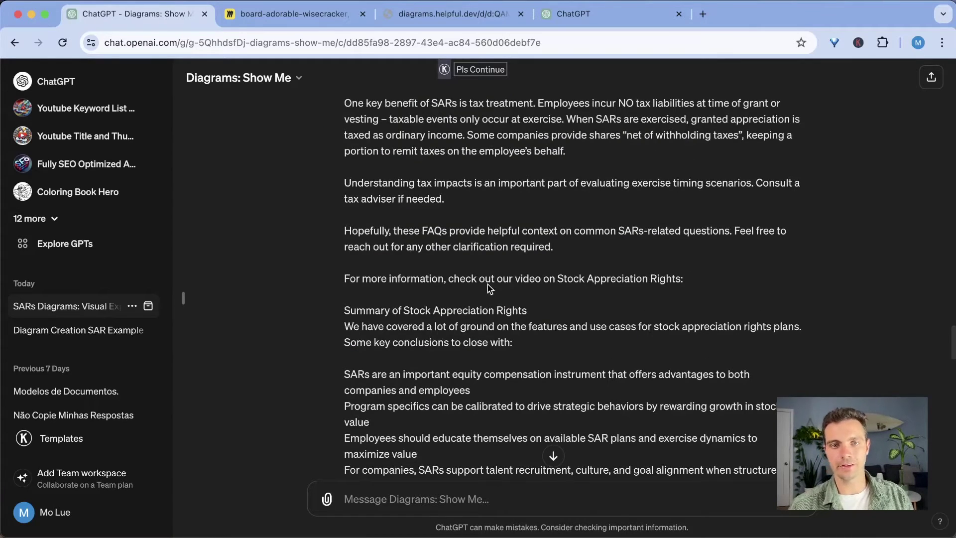
{"action": "scroll", "coordinate": [485, 278], "scroll_direction": "down", "scroll_amount": 15}
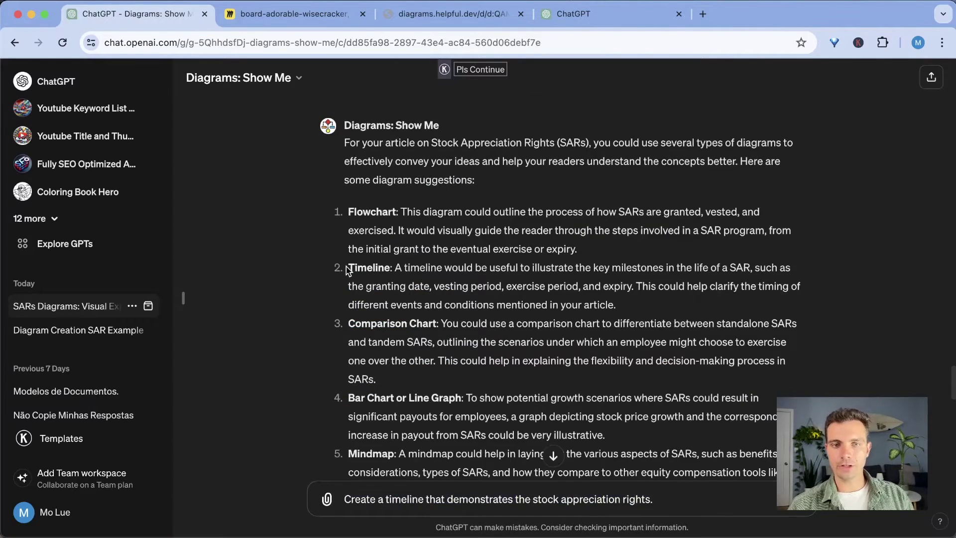
{"action": "left_click_drag", "start_coordinate": [349, 267], "coordinate": [510, 283]}
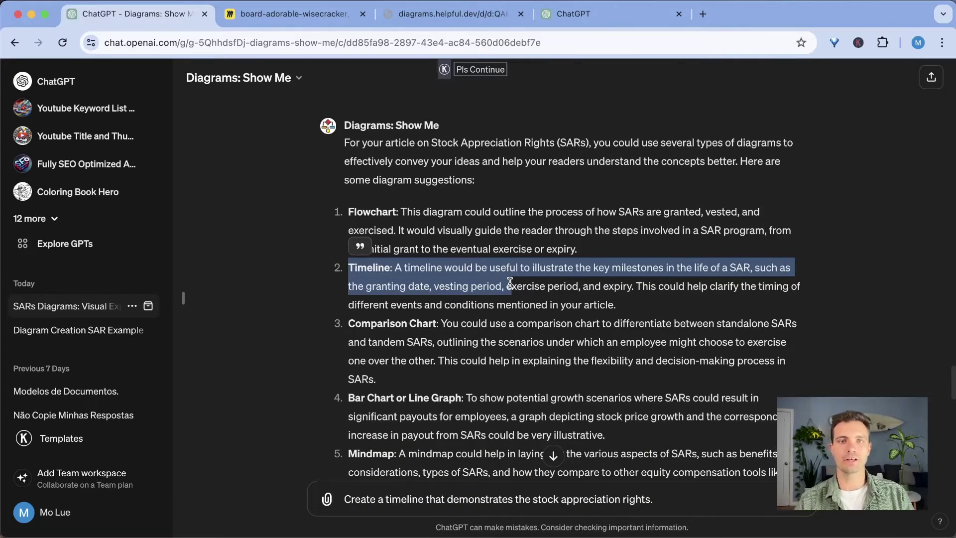
Draft a timeline prompt: grant 2021, vesting 2022 to 2024, exercise window 2025 to 2028
{"action": "left_click", "coordinate": [589, 487]}
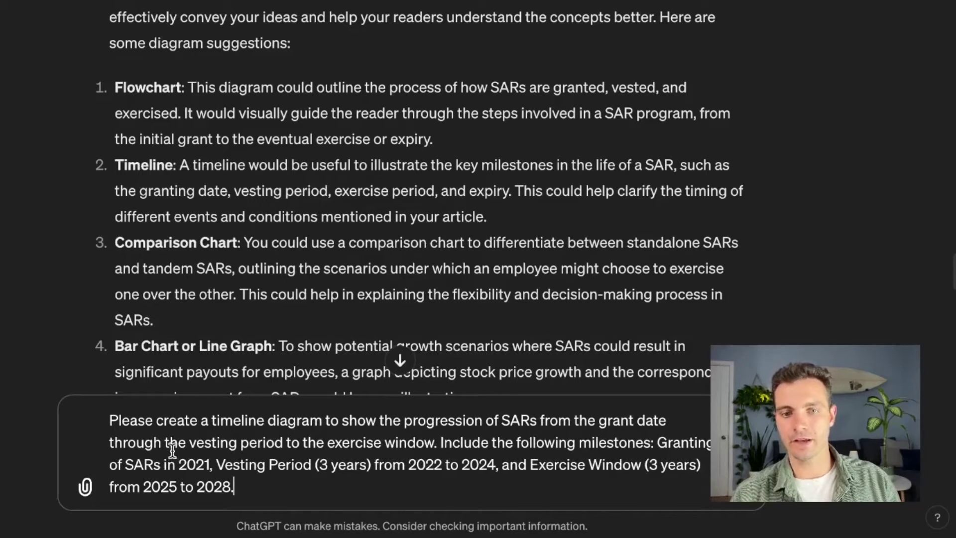
{"action": "left_click", "coordinate": [180, 464]}
{"action": "left_click_drag", "start_coordinate": [407, 464], "coordinate": [498, 462]}
{"action": "left_click", "coordinate": [504, 482]}
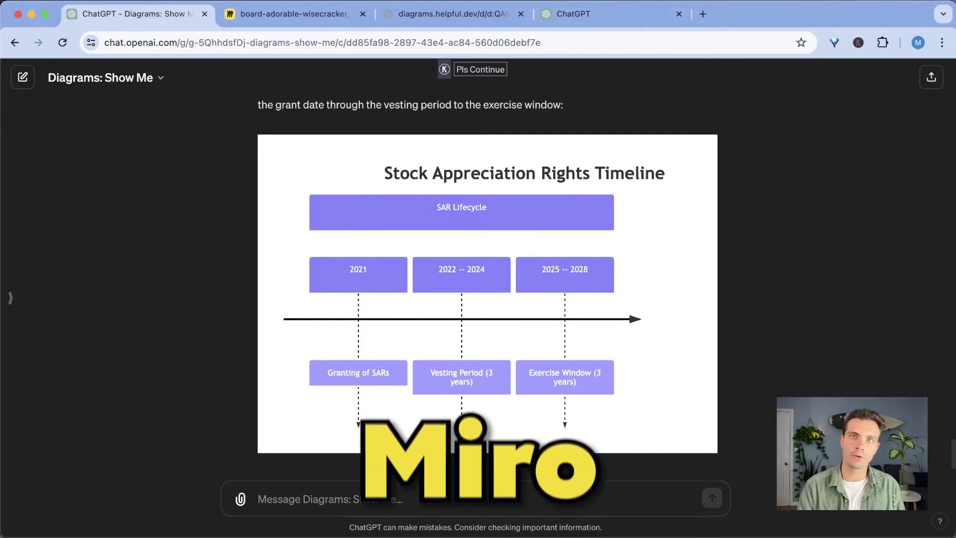
Scroll below the Stock Appreciation Rights Timeline and open its code in the diagram editor
{"action": "scroll", "coordinate": [331, 428], "scroll_direction": "down", "scroll_amount": 3}
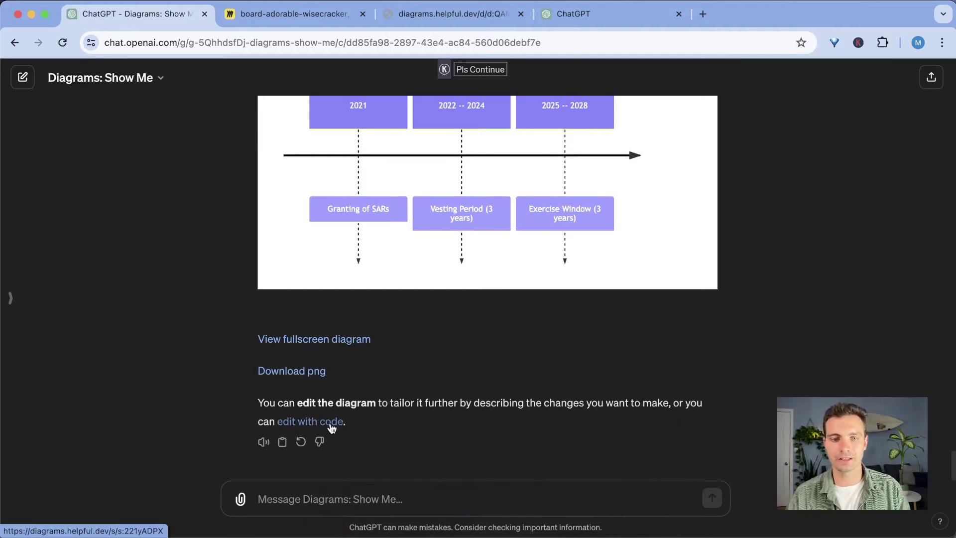
{"action": "left_click", "coordinate": [331, 422]}
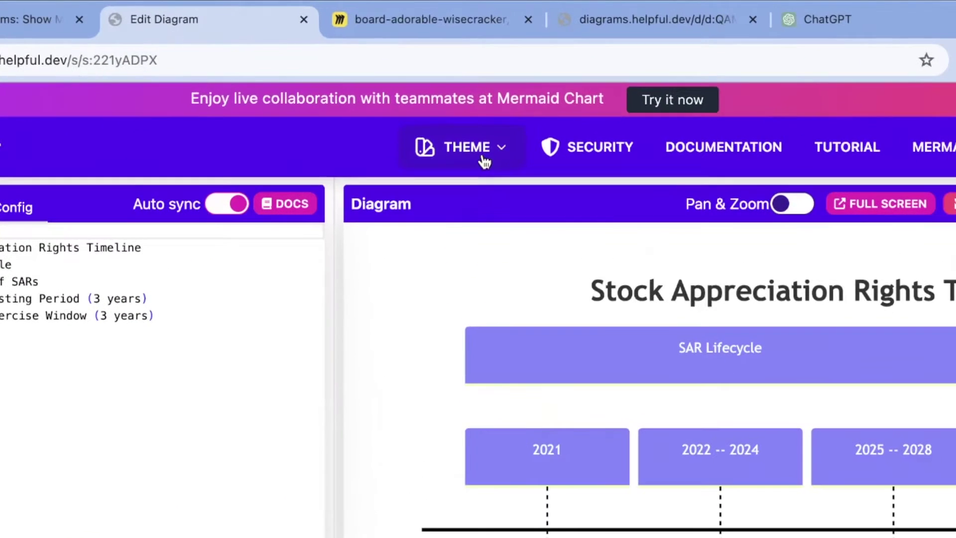
Switch the Mermaid editor to the DARK theme and view the timeline full screen
{"action": "left_click", "coordinate": [483, 162]}
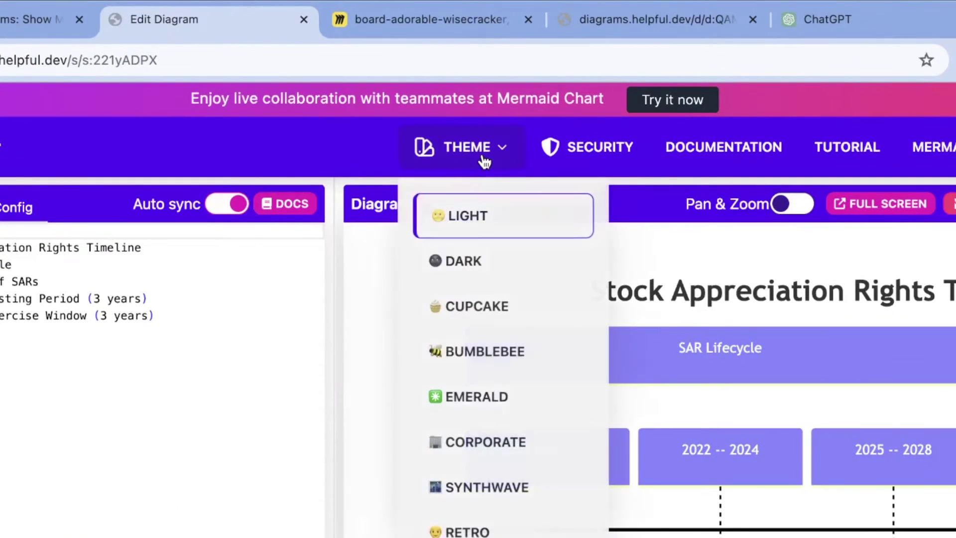
{"action": "left_click", "coordinate": [513, 260]}
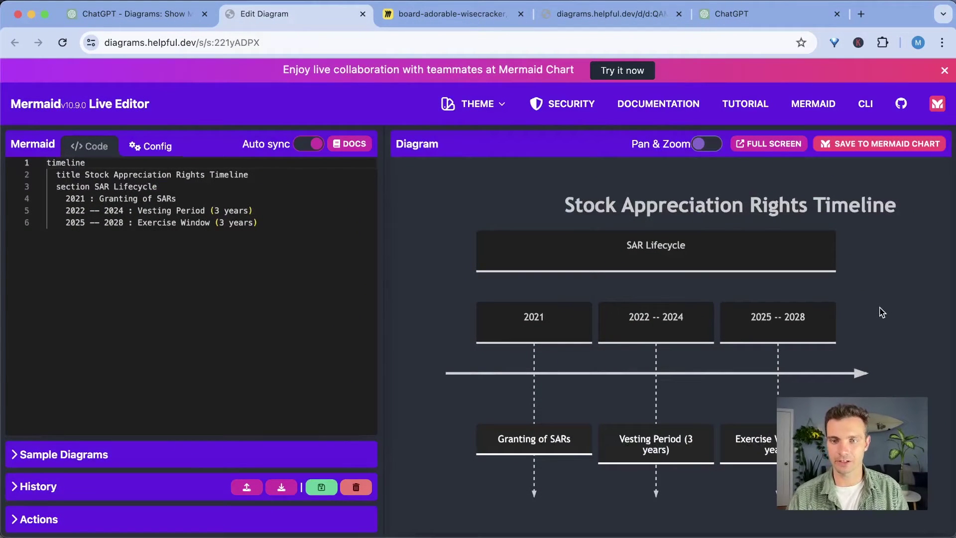
{"action": "left_click", "coordinate": [787, 142]}
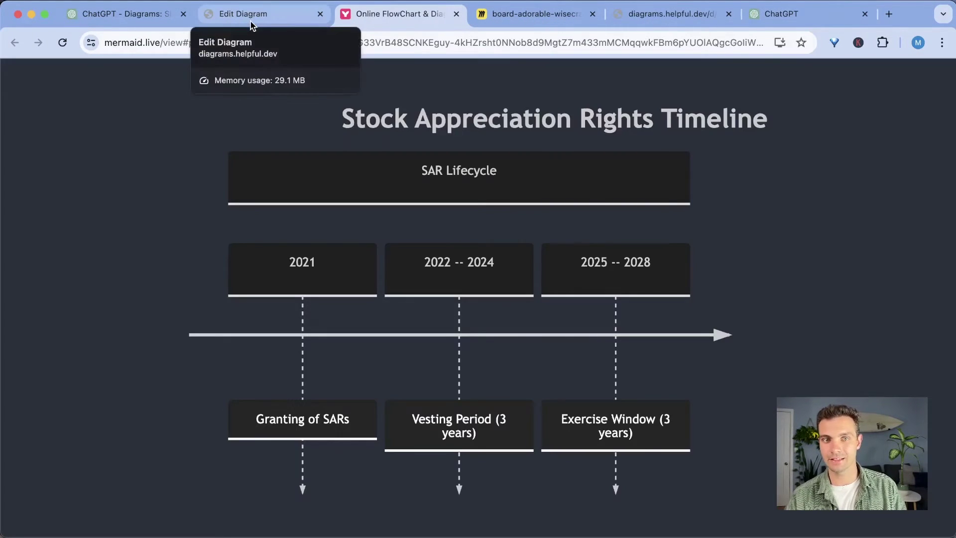
Back in the editor, capture a region screenshot of the timeline diagram
{"action": "left_click", "coordinate": [252, 19]}
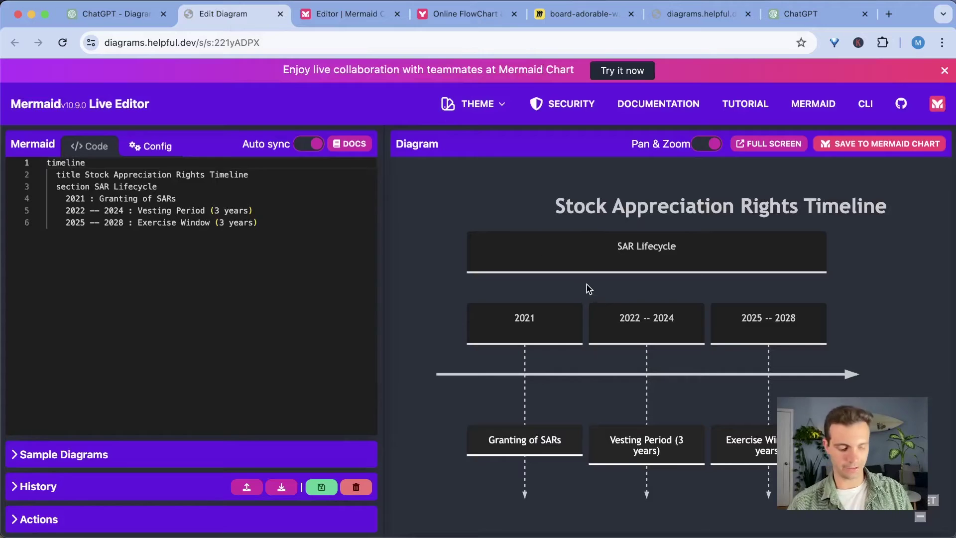
{"action": "key", "text": "super+shift+4"}
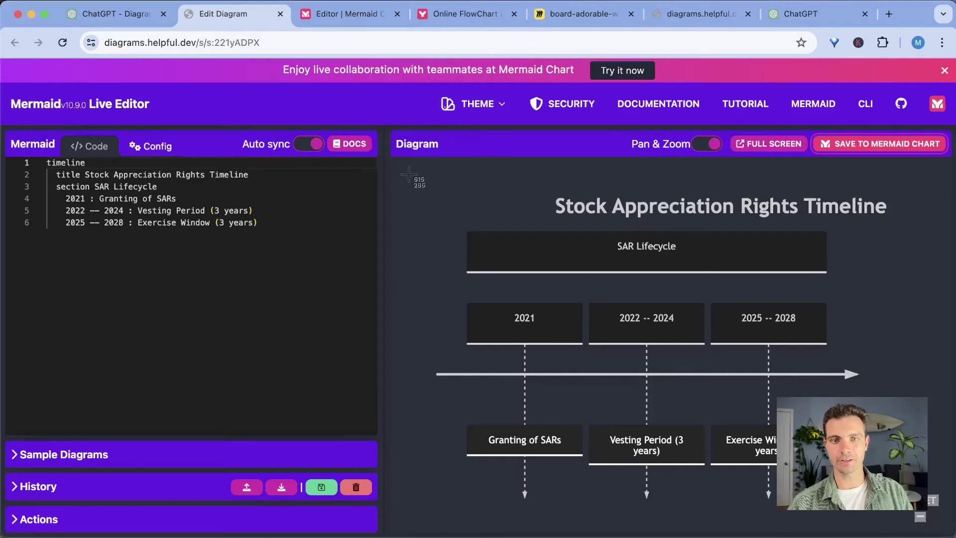
{"action": "left_click_drag", "start_coordinate": [399, 167], "coordinate": [901, 505]}
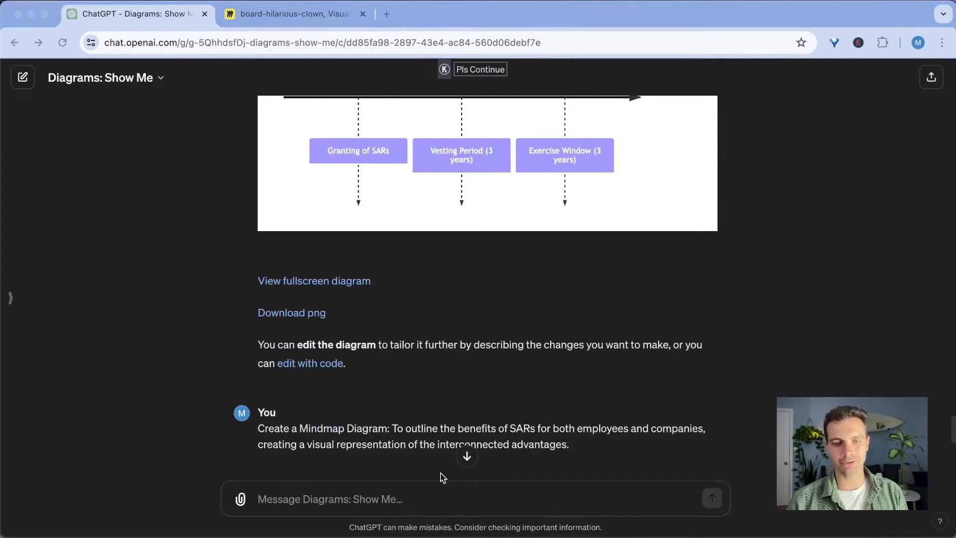
Send the SAR benefits mindmap request, allow the diagram service, and open the mindmap in Miro
{"action": "left_click", "coordinate": [420, 488]}
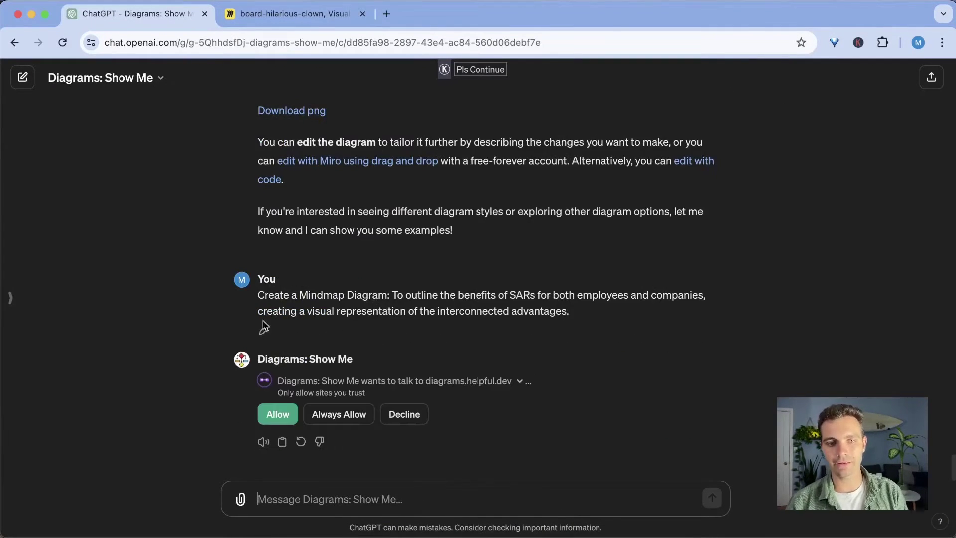
{"action": "left_click_drag", "start_coordinate": [487, 274], "coordinate": [604, 349]}
{"action": "left_click", "coordinate": [606, 344]}
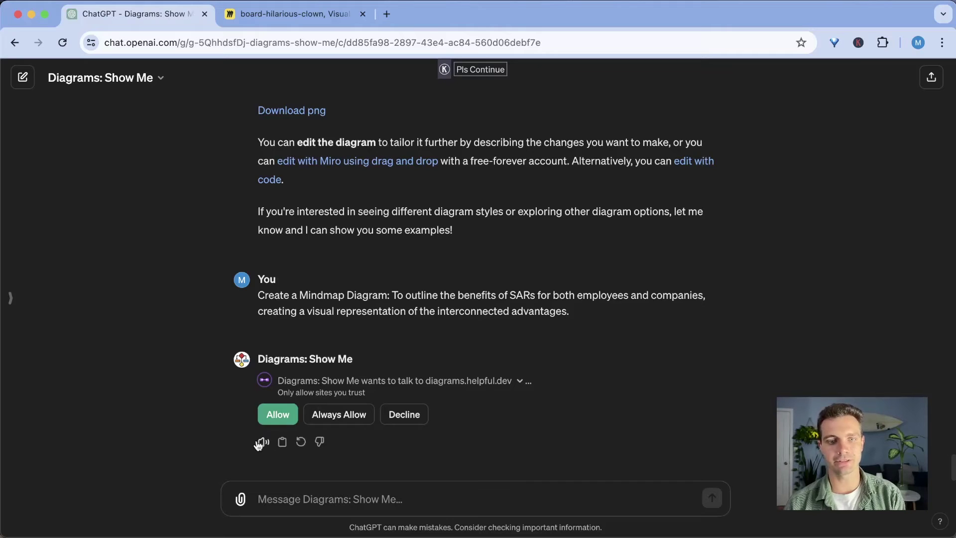
{"action": "left_click", "coordinate": [275, 414]}
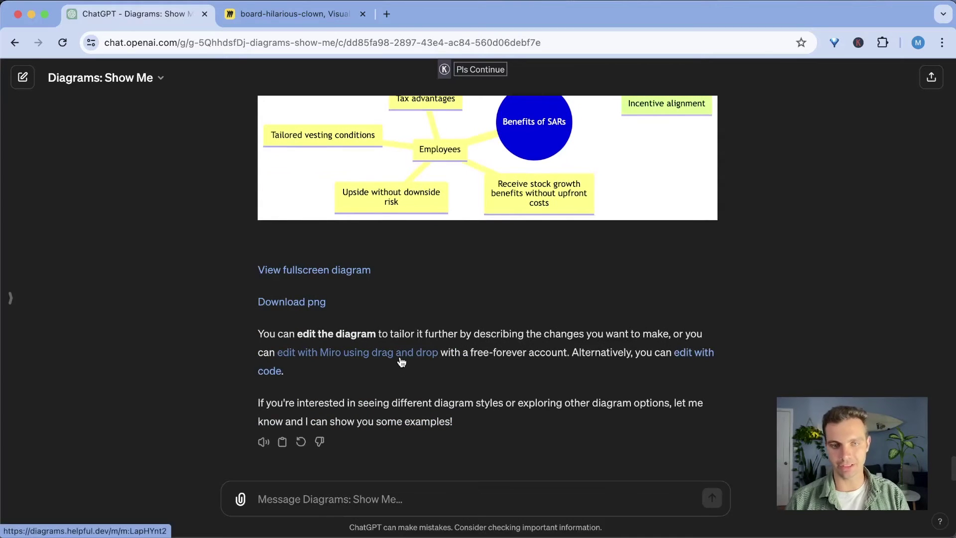
{"action": "left_click", "coordinate": [401, 361]}
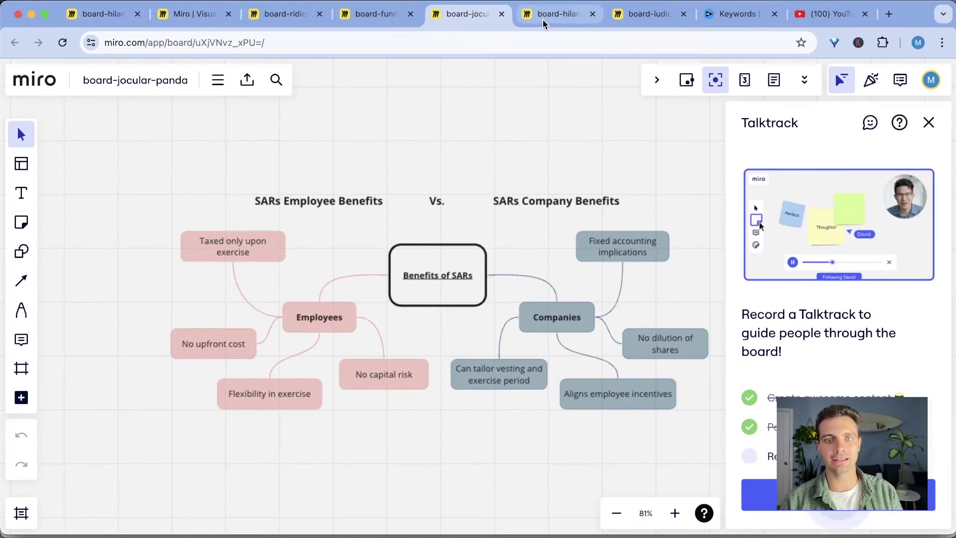
Switch to the Miro board holding the SARs Stages flowchart, from Grant SARs to Payout or Expire
{"action": "left_click", "coordinate": [542, 18]}
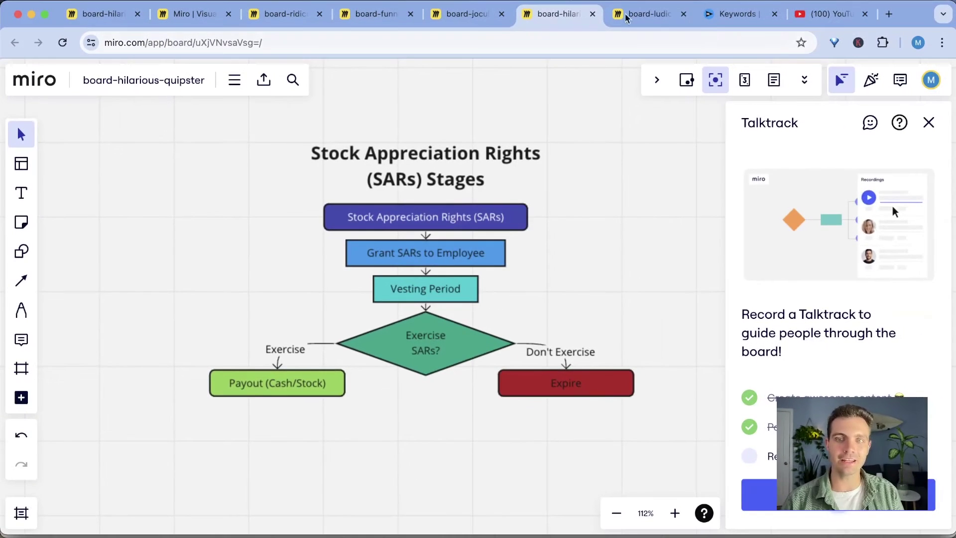
Switch to the Miro board with the SARs value timeline, from 2021 to $20,000 realized in 2027
{"action": "left_click", "coordinate": [647, 13]}
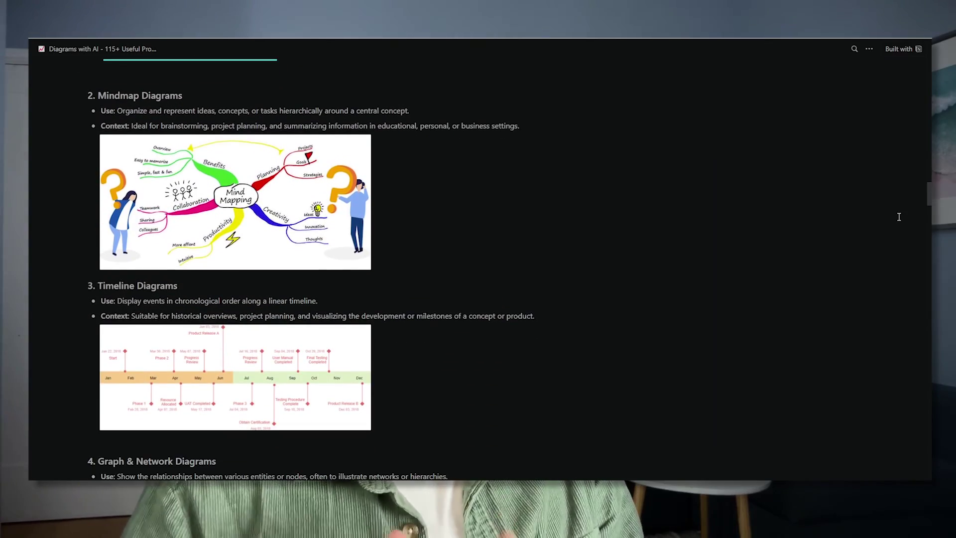
{"action": "scroll", "coordinate": [930, 194], "scroll_direction": "down", "scroll_amount": 10}
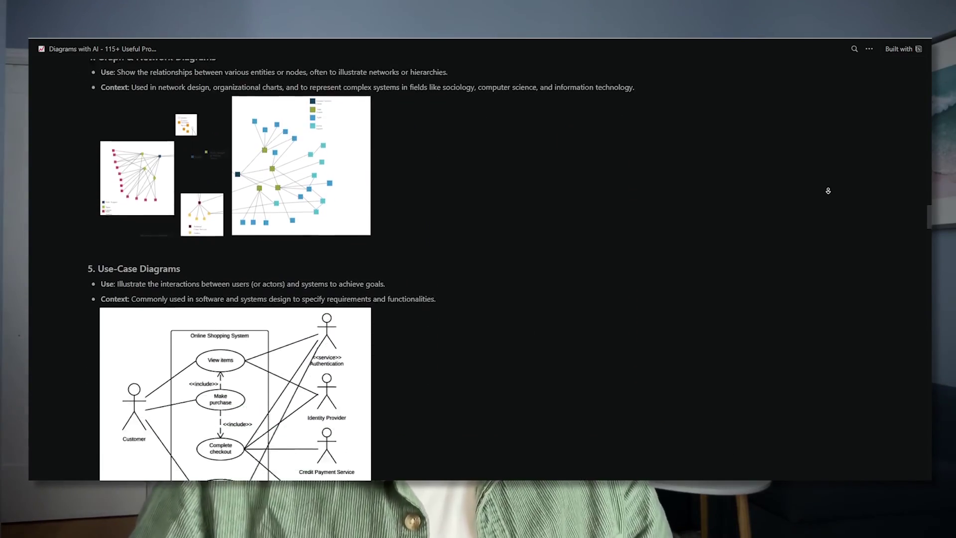
{"action": "scroll", "coordinate": [830, 193], "scroll_direction": "down", "scroll_amount": 15}
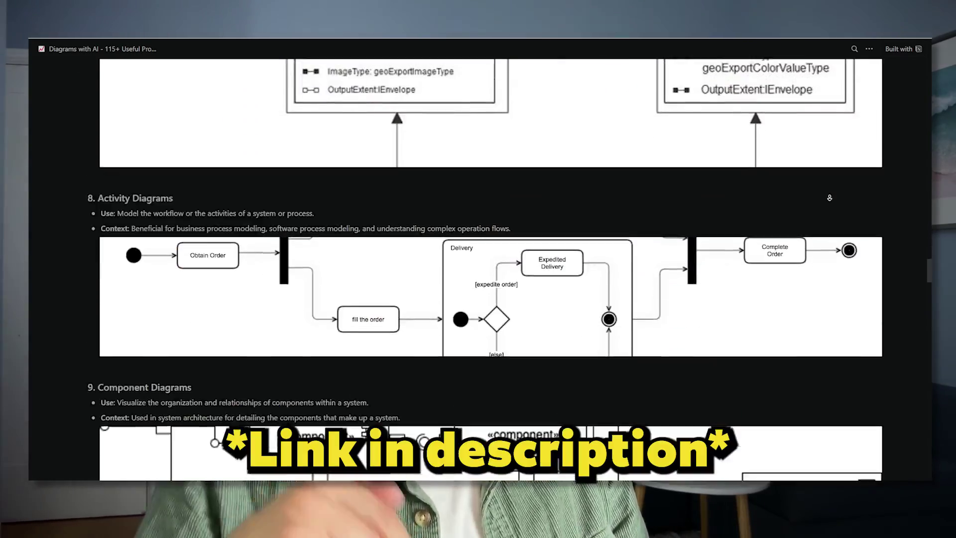
{"action": "scroll", "coordinate": [830, 197], "scroll_direction": "down", "scroll_amount": 15}
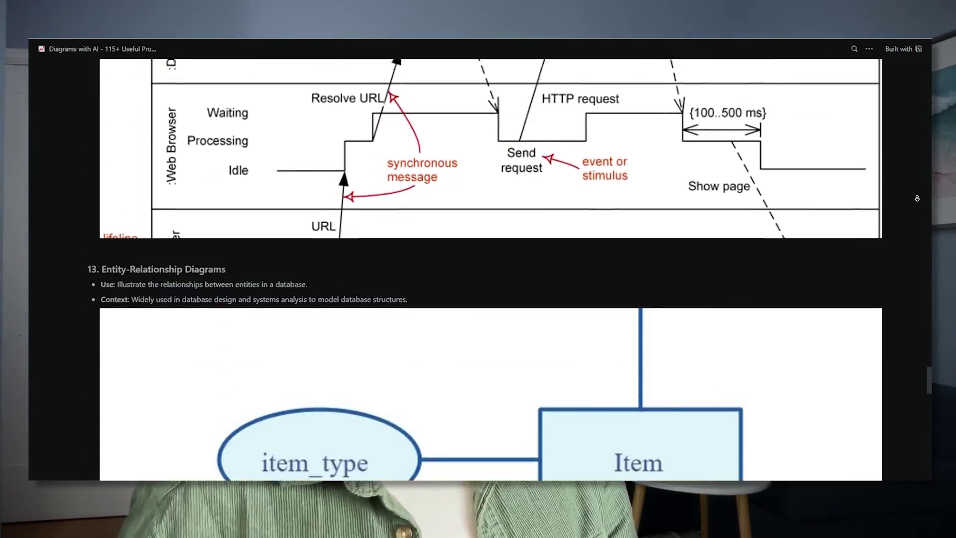